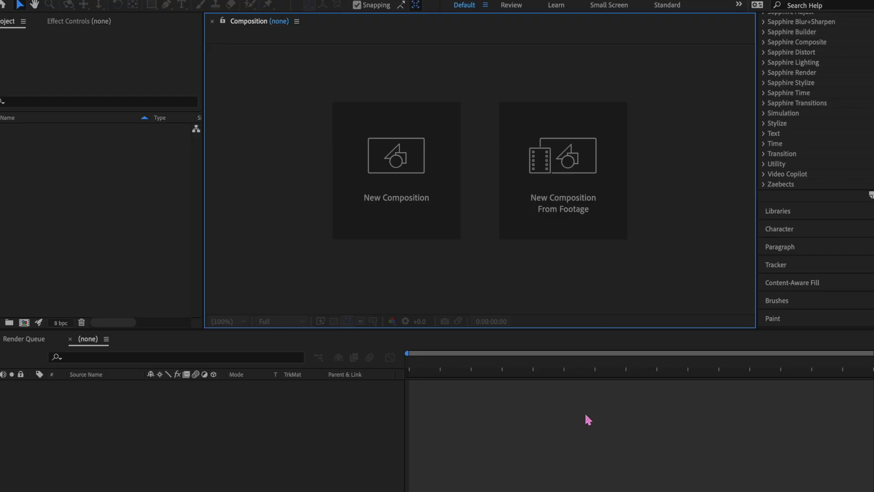
Create a 1080 × 1080 px composition at 60 frames per second with a one-minute duration.
left_click(403, 225)
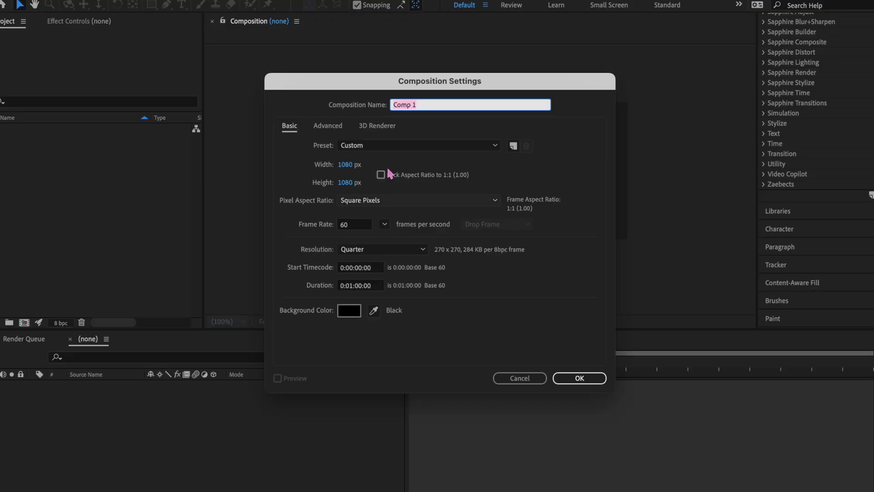
left_click(384, 224)
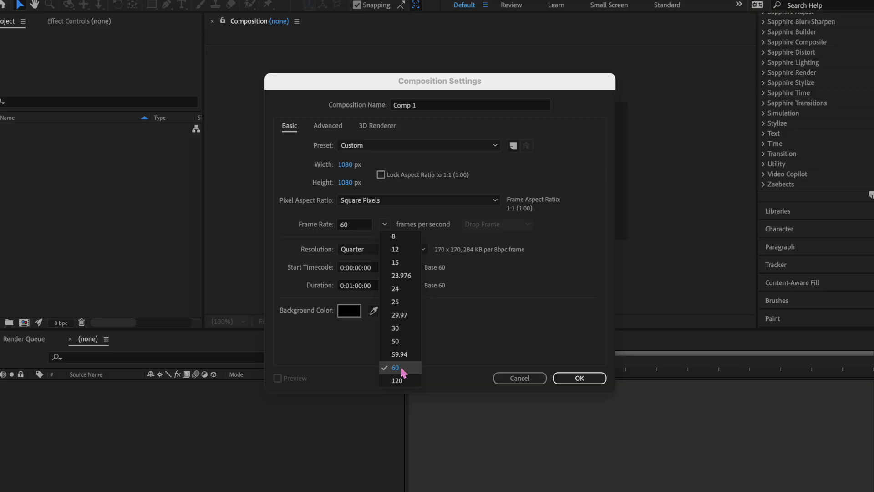
left_click(599, 382)
left_click_drag(523, 422, 445, 384)
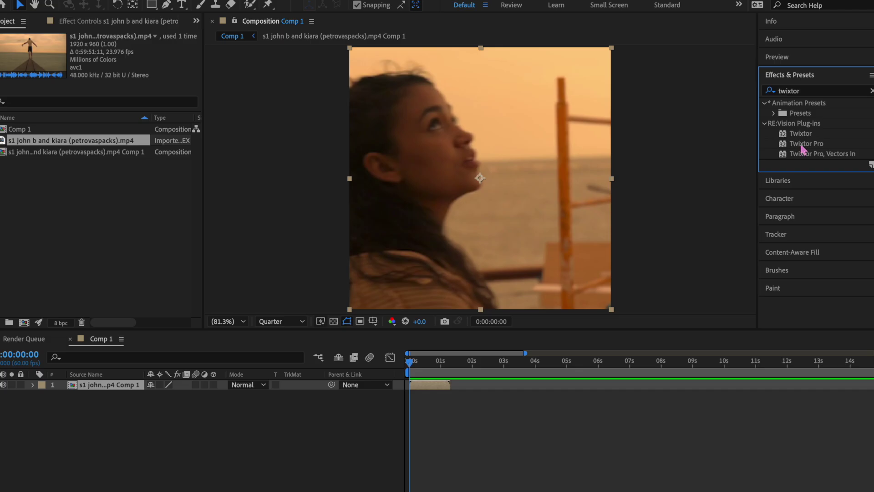
double_click(803, 144)
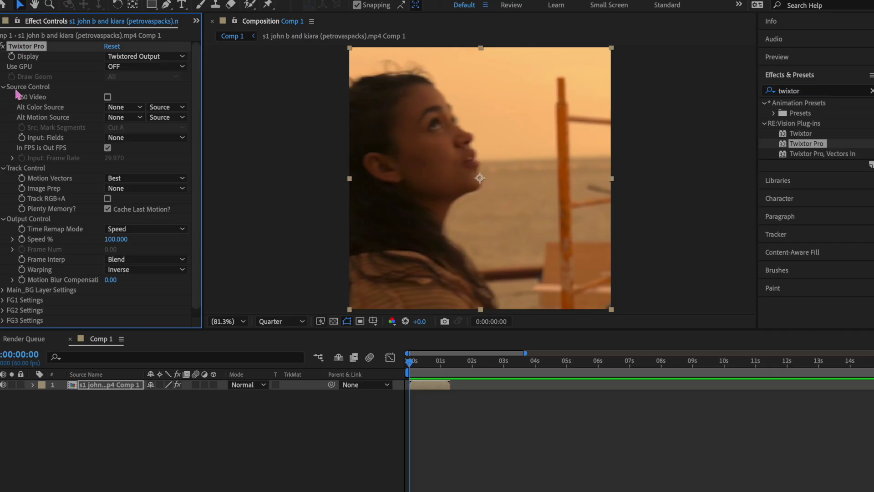
left_click(5, 301)
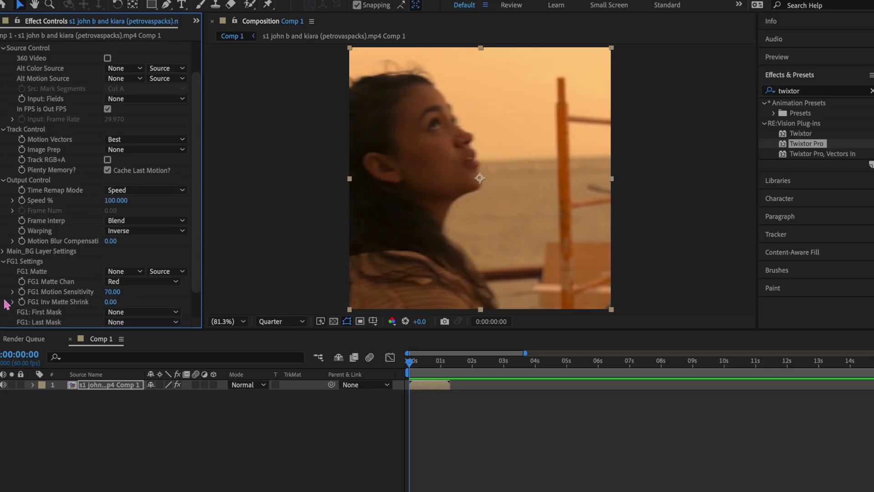
scroll(7, 302, "down", 2)
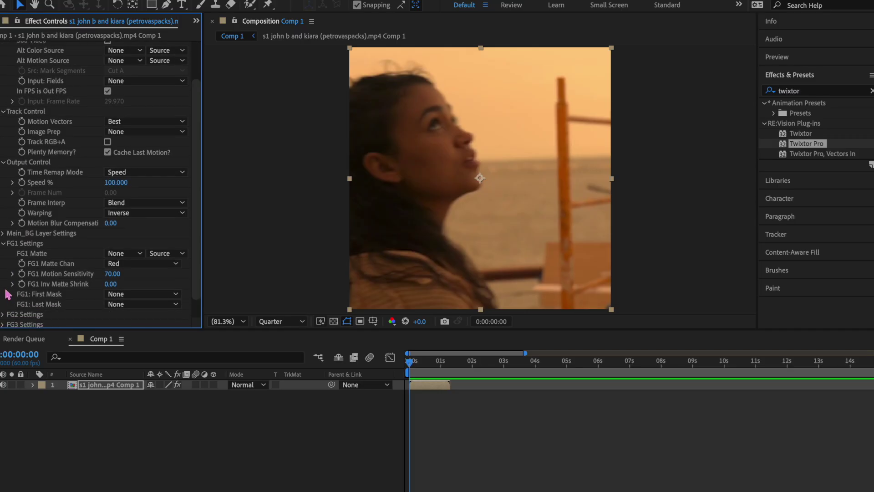
left_click(4, 231)
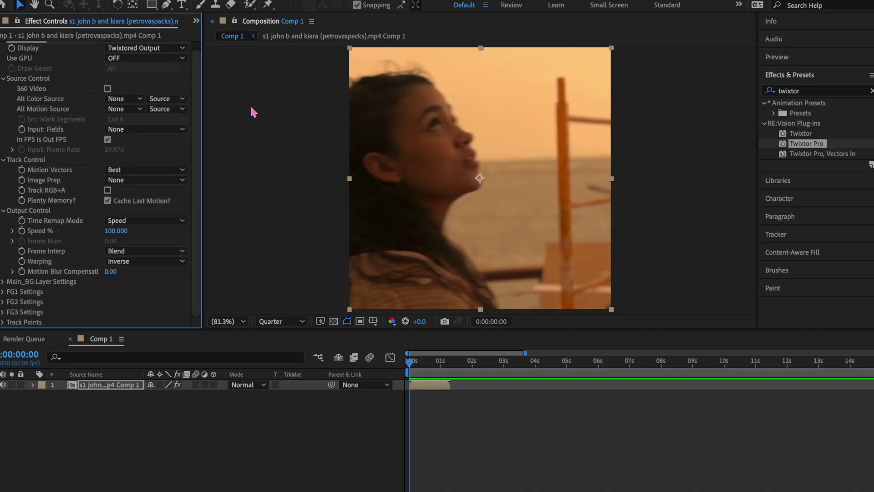
scroll(62, 100, "up", 1)
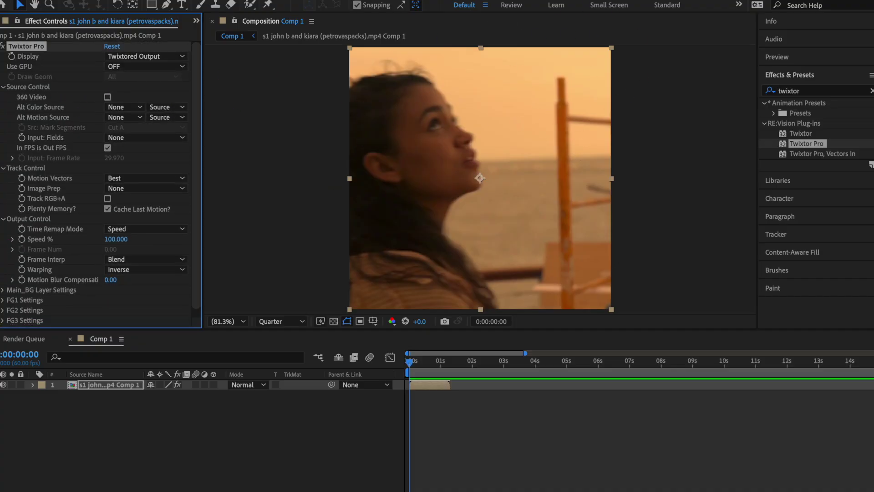
left_click(59, 49)
key("Delete")
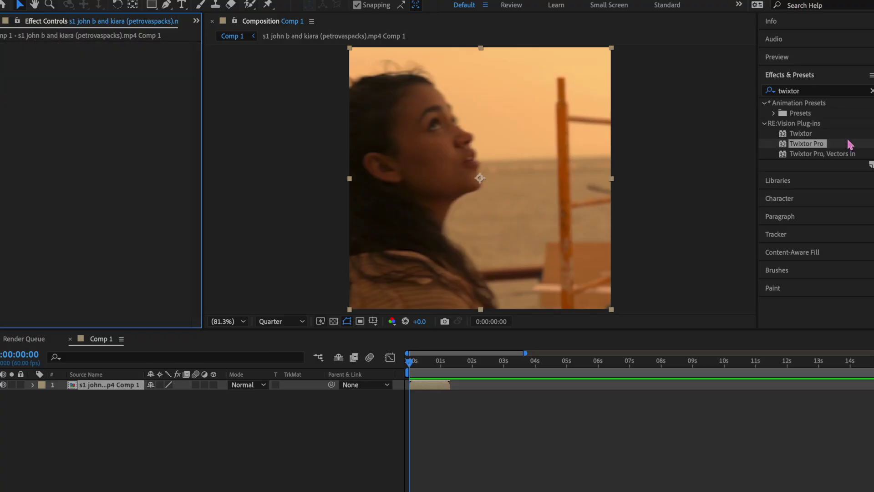
Apply the Twixtor effect to the clip layer and turn off In FPS is Out FPS.
left_click(809, 133)
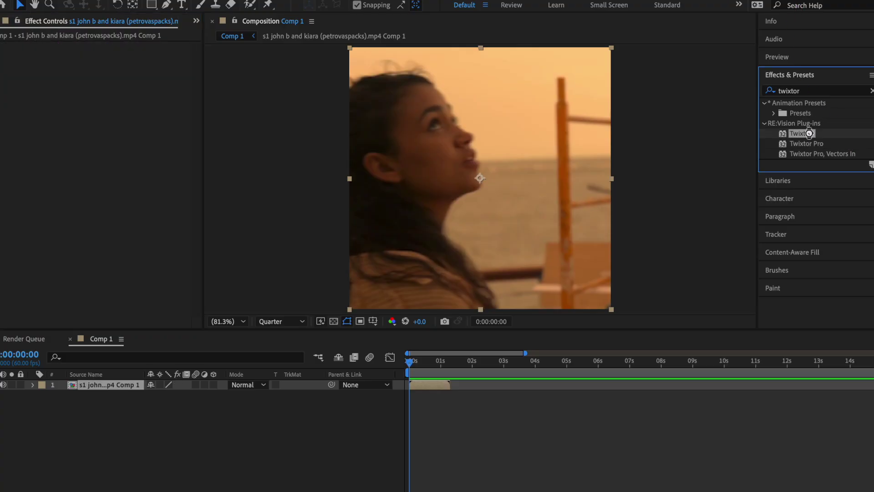
double_click(809, 134)
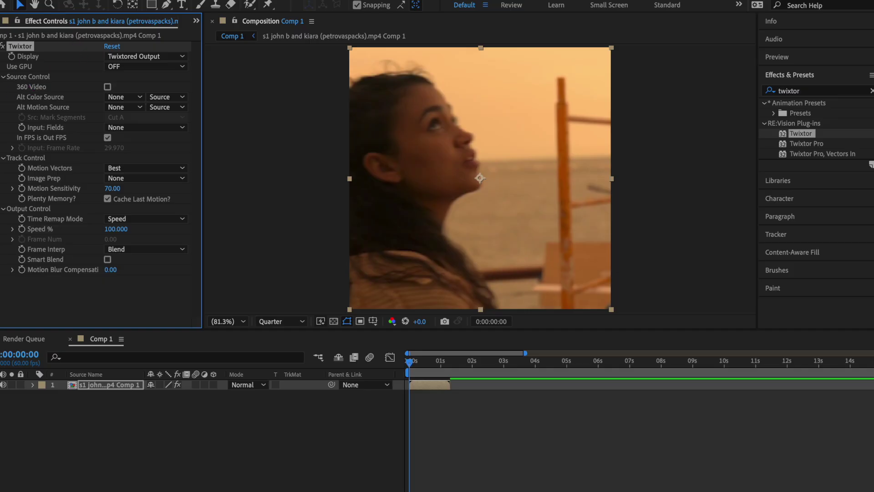
left_click(108, 137)
left_click(114, 148)
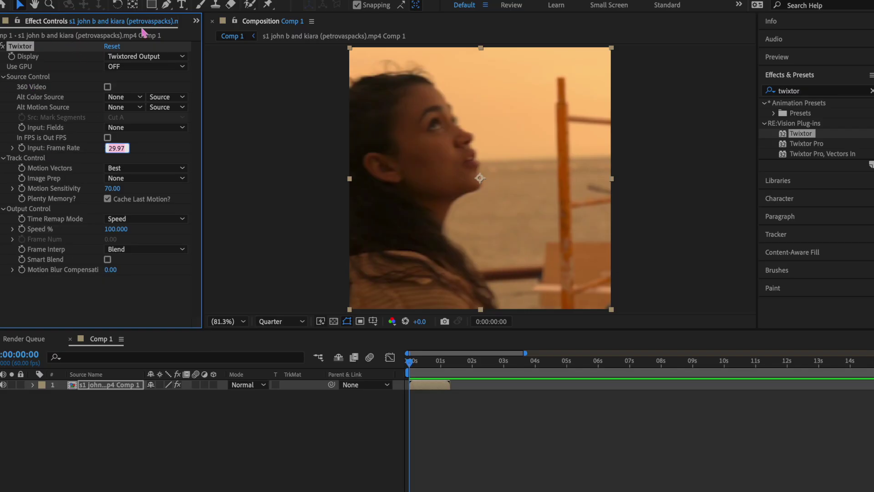
Check the source footage's frame rate among the project items.
left_click(196, 21)
left_click(196, 23)
left_click(199, 25)
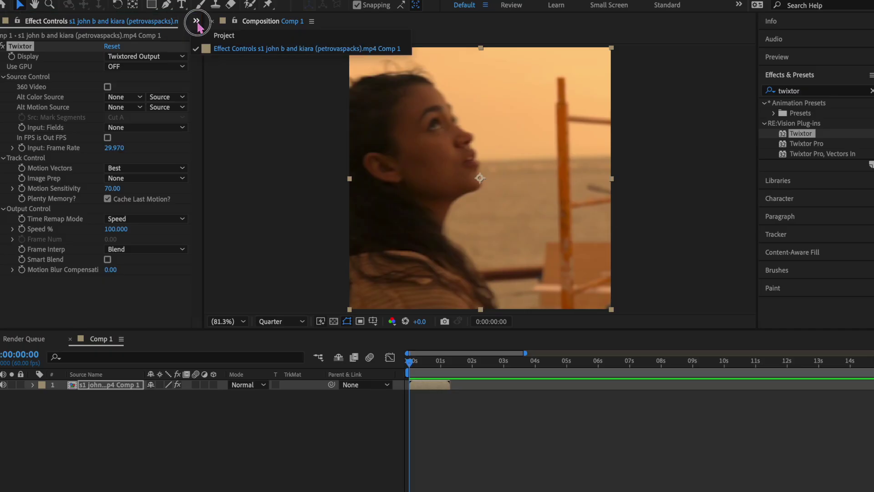
left_click(223, 35)
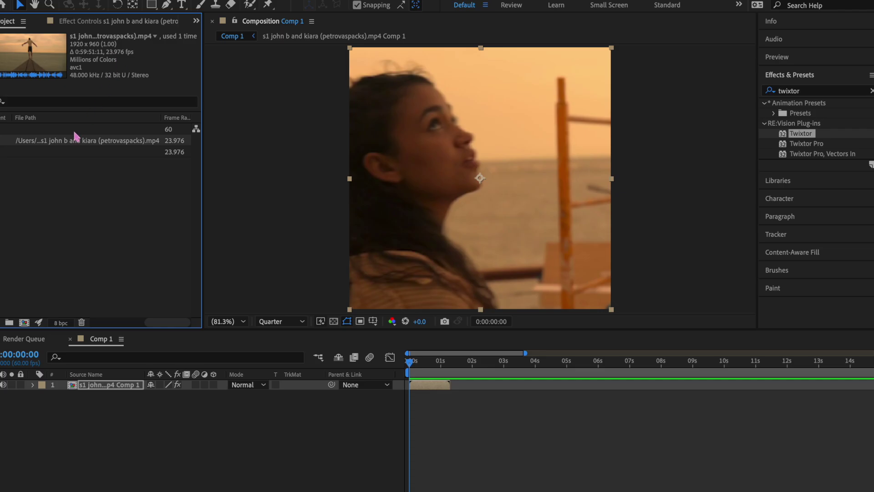
scroll(80, 143, "left", 5)
scroll(77, 149, "right", 5)
scroll(156, 140, "left", 2)
scroll(156, 140, "right", 2)
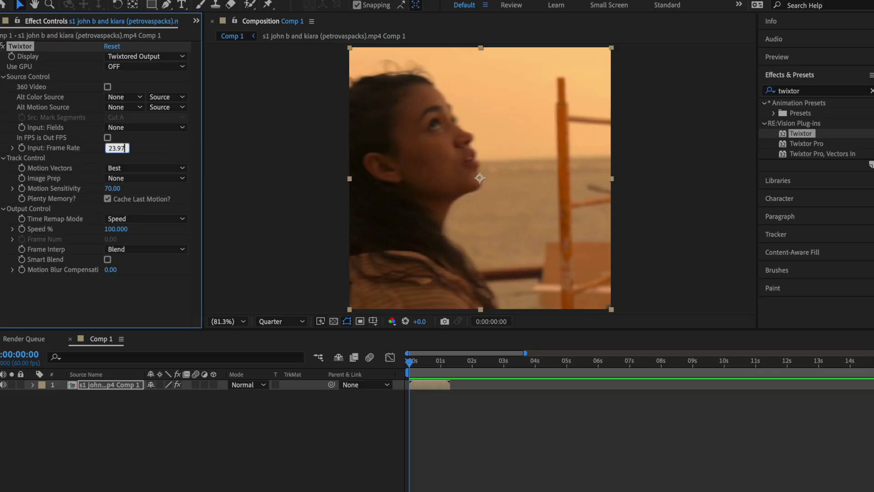
Set Twixtor's input frame rate to 23.976 and keep Motion Vectors at Best.
type("6")
left_click(144, 169)
left_click(143, 168)
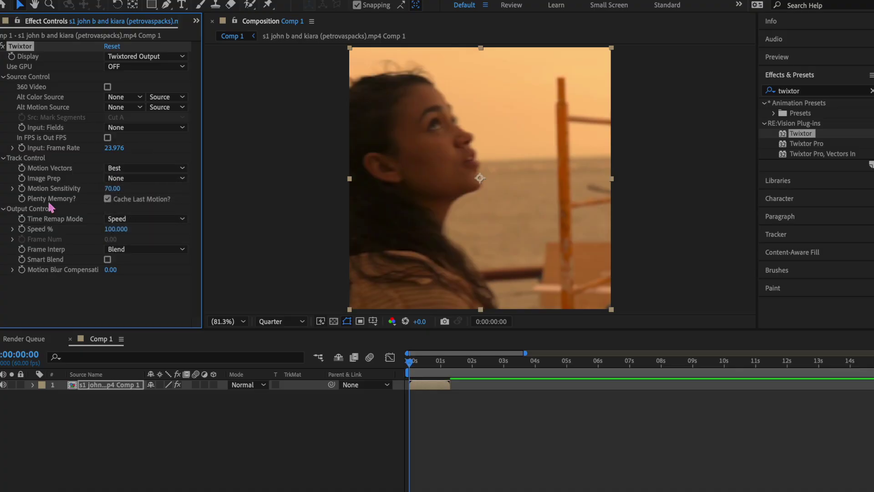
left_click(136, 168)
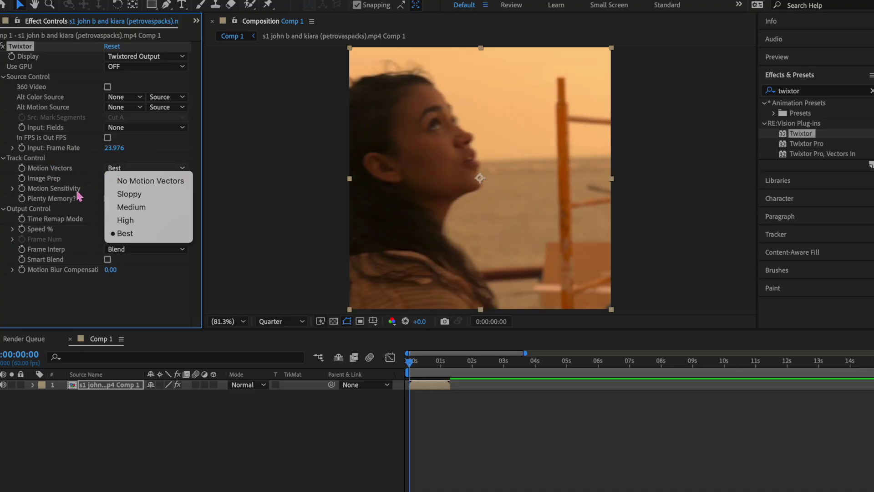
left_click(56, 197)
left_click(119, 178)
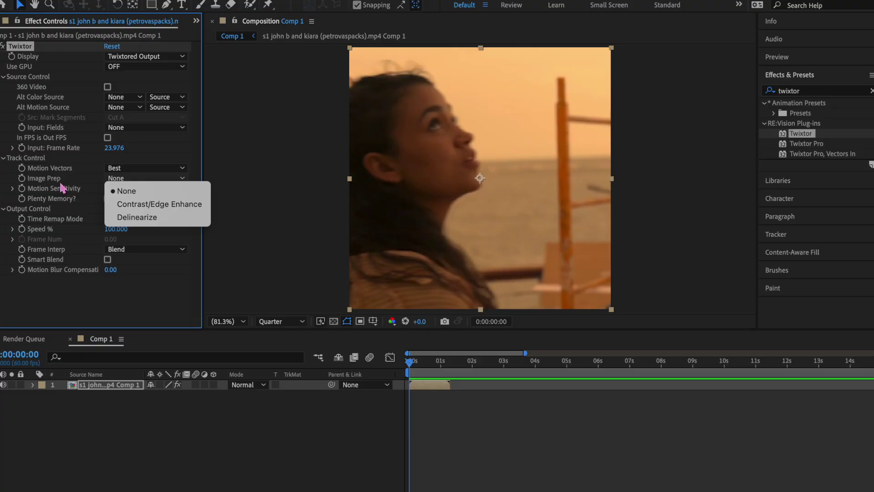
left_click(167, 204)
left_click(149, 179)
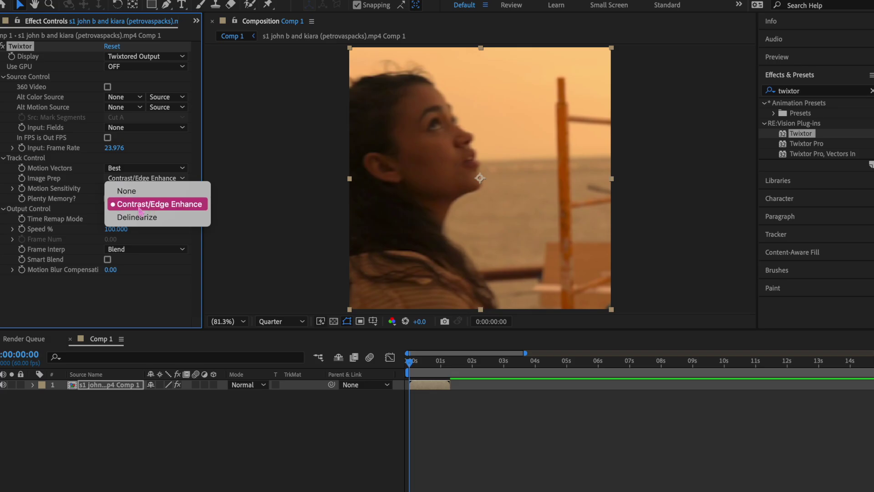
left_click(130, 191)
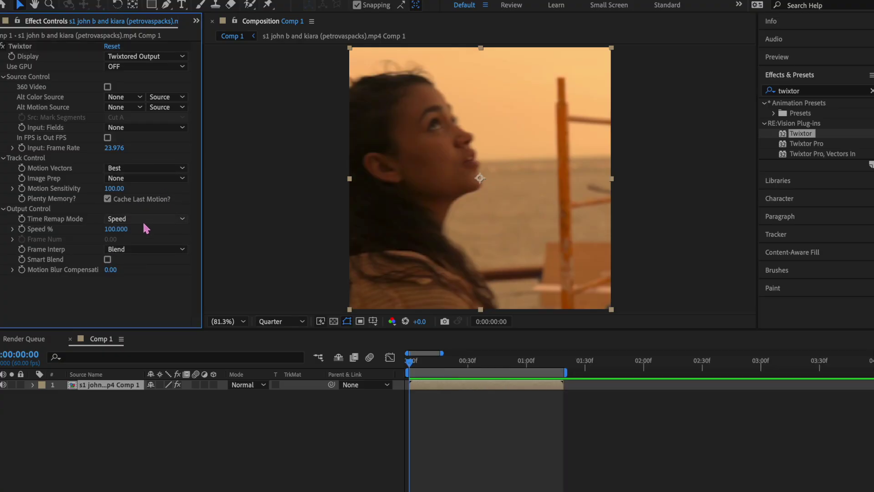
Keep Twixtor's Frame Interp at Blend, and set Motion Sensitivity to 100.
left_click(106, 252)
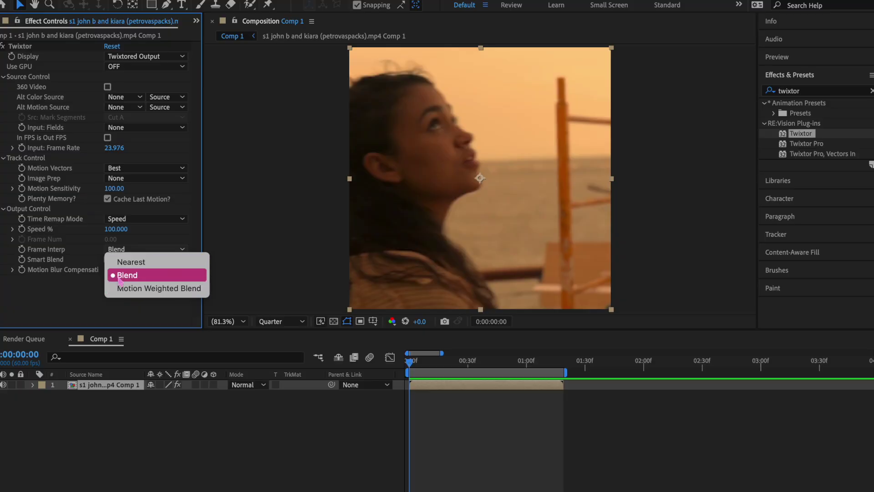
left_click(106, 269)
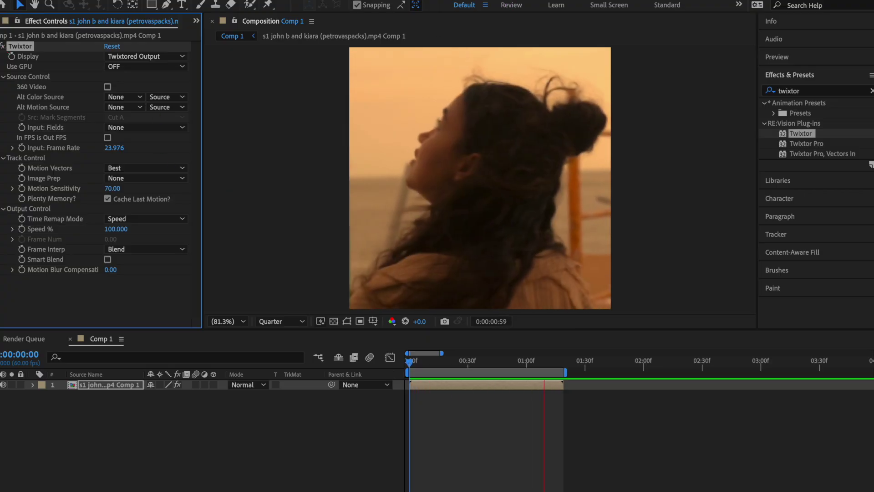
left_click(110, 190)
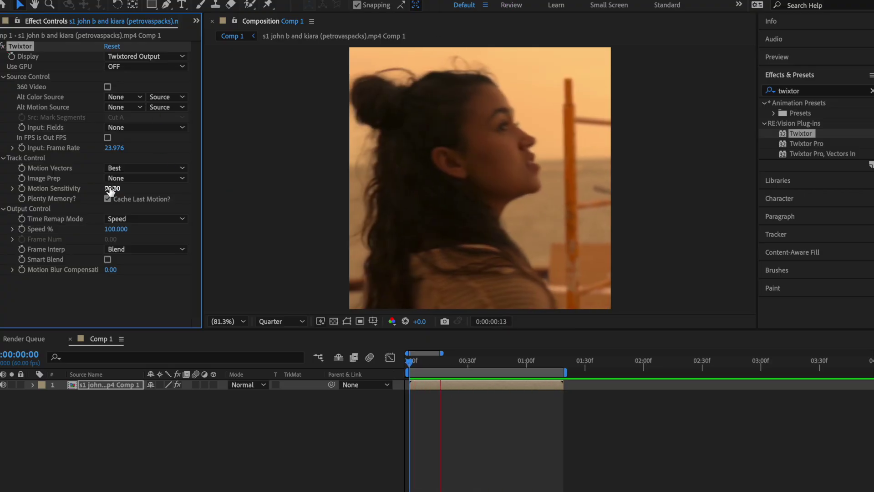
type("100")
key("Return")
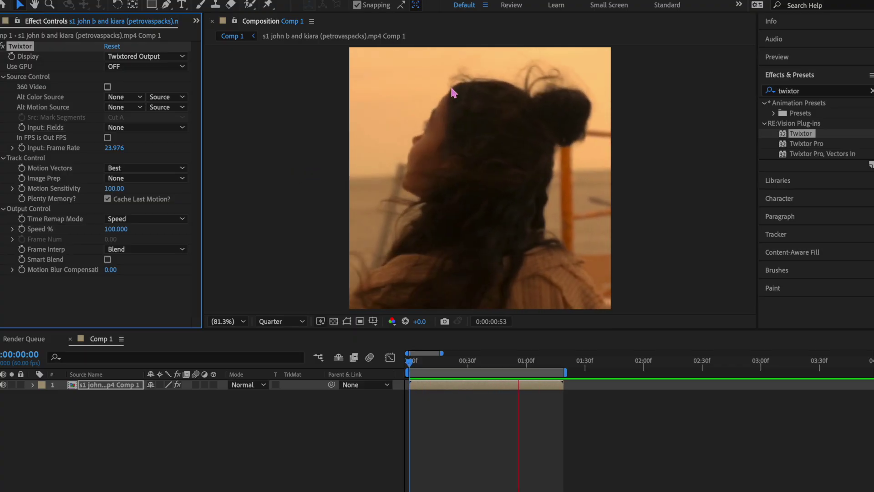
key("space")
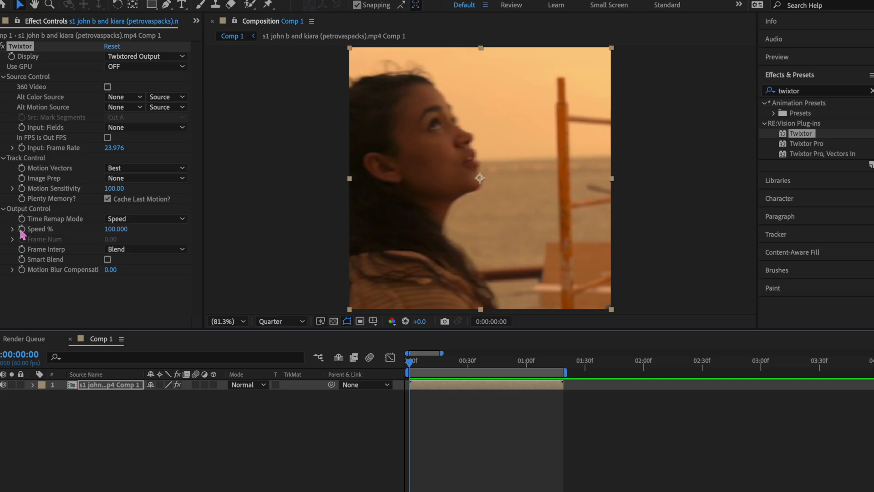
Keyframe Twixtor's Speed % at 300 at the start of the clip and 33 at frame 18.
left_click(114, 230)
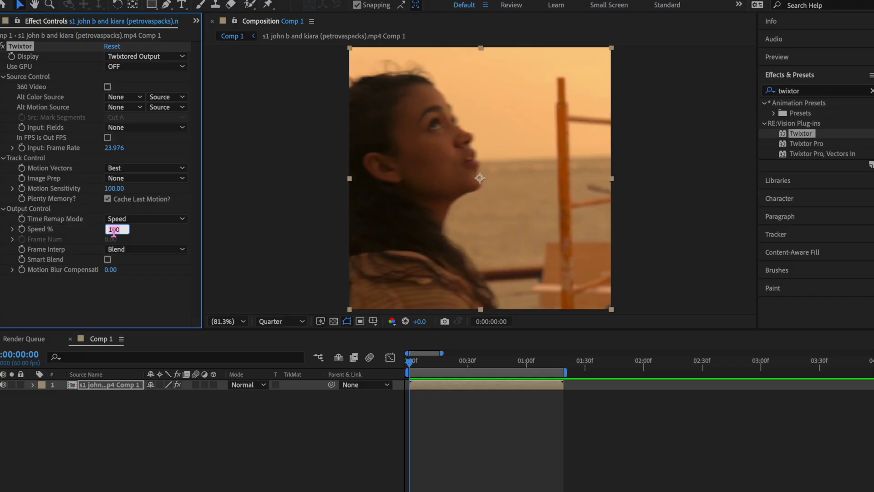
key("Return")
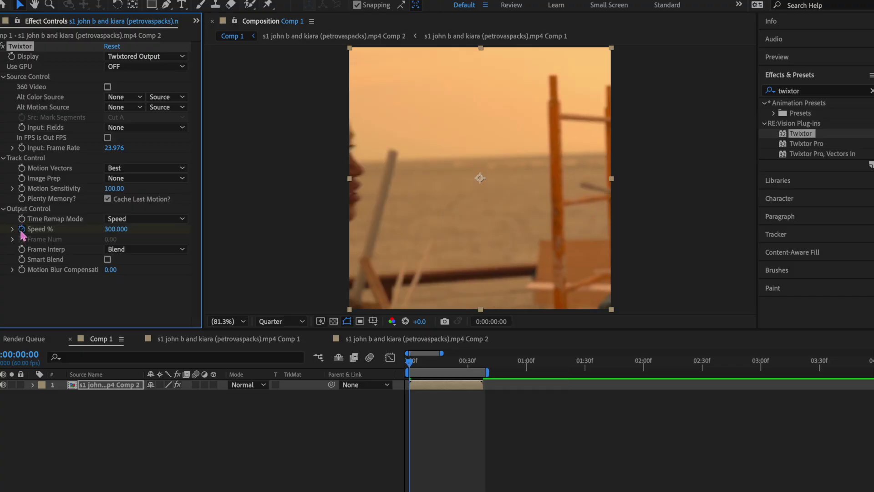
left_click_drag(431, 361, 445, 365)
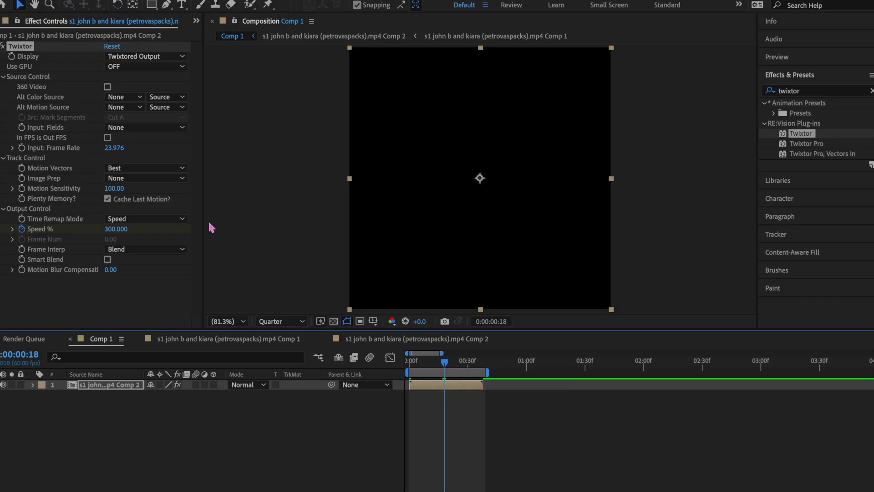
left_click(117, 228)
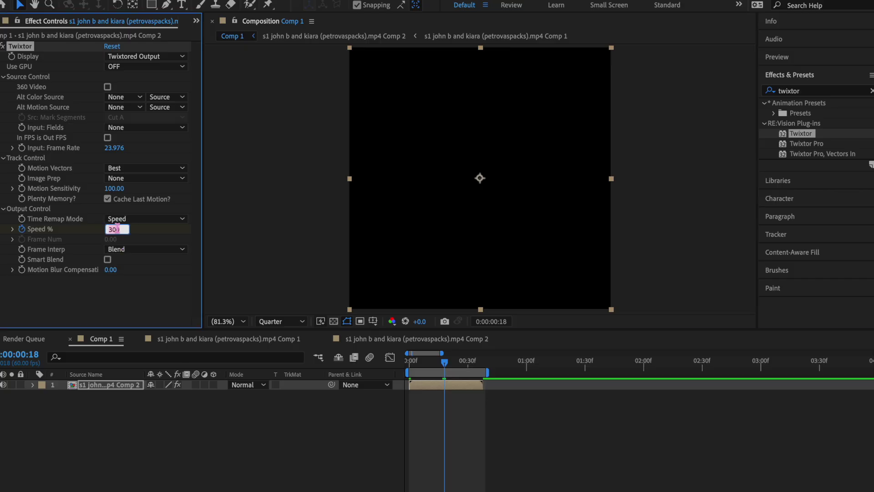
key("Return")
Add a Speed % keyframe of 300 at frame 37 and reveal the layer's keyframes in the timeline.
left_click_drag(444, 362, 484, 371)
left_click(115, 229)
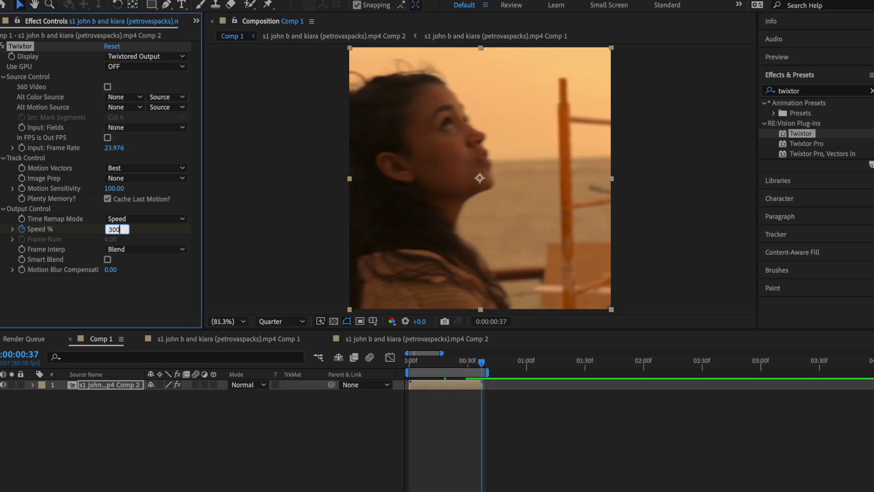
key("Return")
key("u")
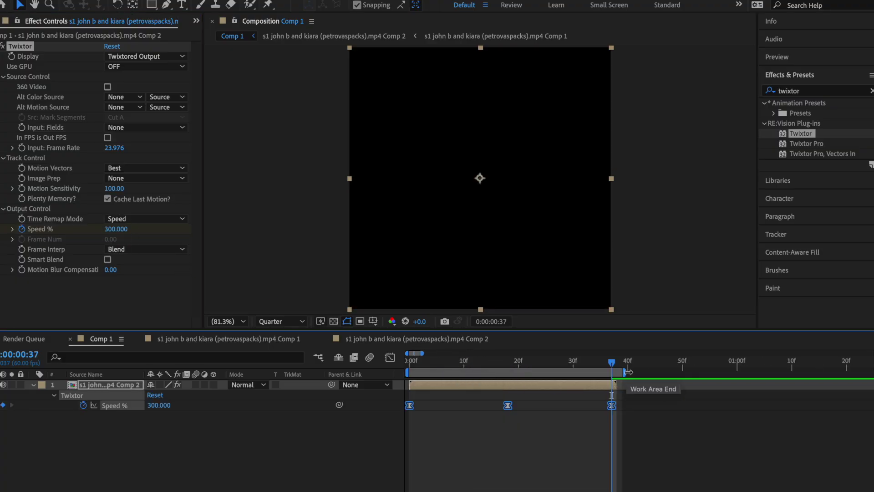
Trim the work area's end to the end of the clip and preview the speed ramp.
left_click_drag(624, 373, 620, 372)
key("space")
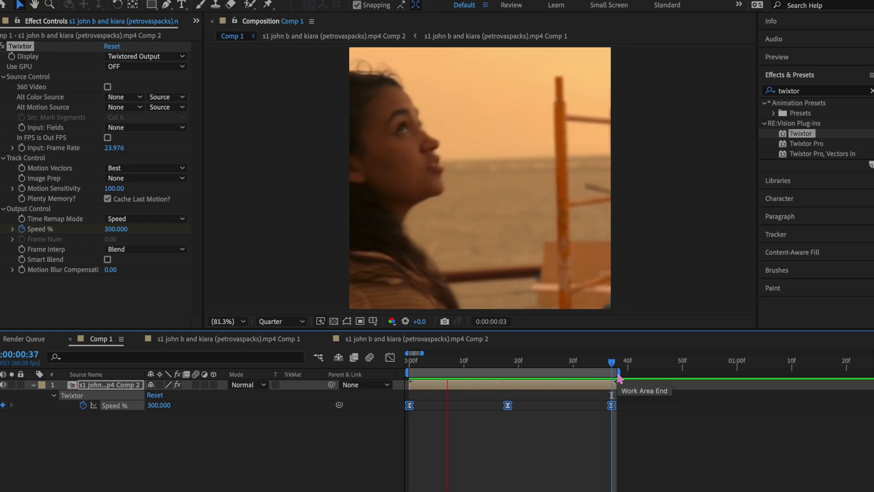
key("space")
Show the Speed % curve in the Graph Editor and stretch the frame 18 keyframe's incoming handle almost to the clip's start.
left_click(390, 357)
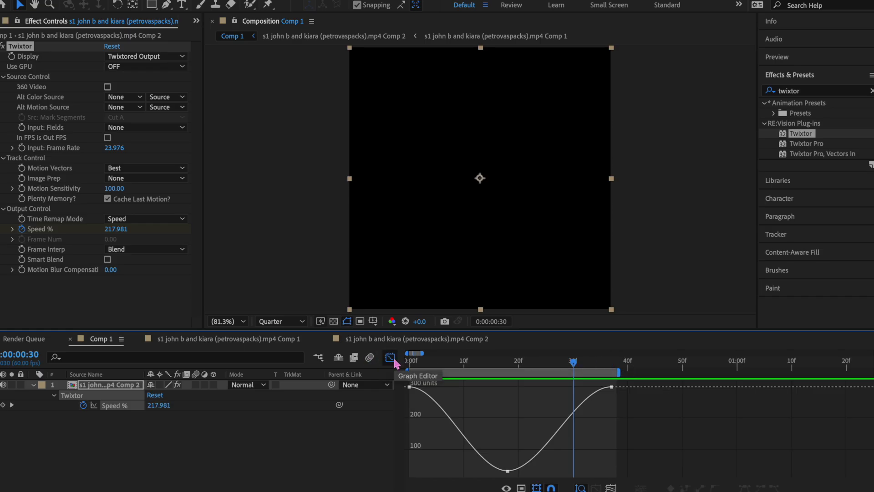
left_click(508, 359)
left_click(508, 470)
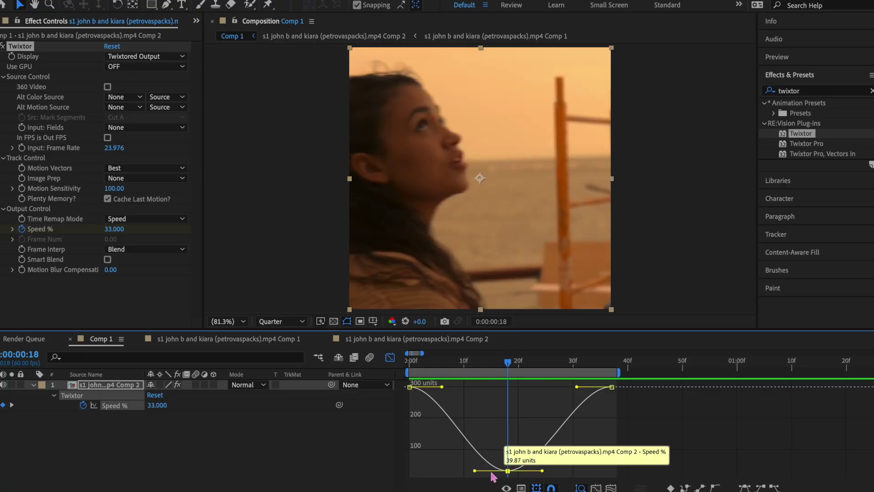
left_click_drag(425, 474, 416, 469)
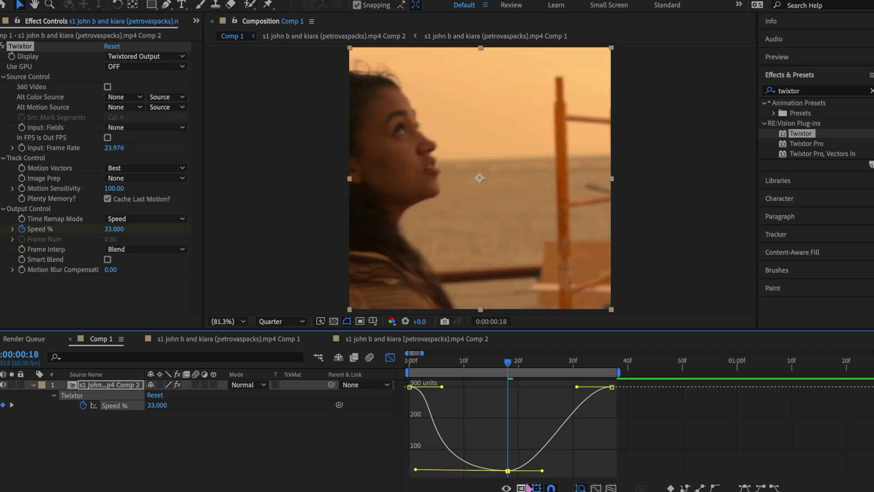
Stretch the frame 18 keyframe's outgoing handle to the last keyframe and pull the last keyframe's incoming handle steeply down.
left_click(542, 472)
left_click_drag(542, 472, 612, 470)
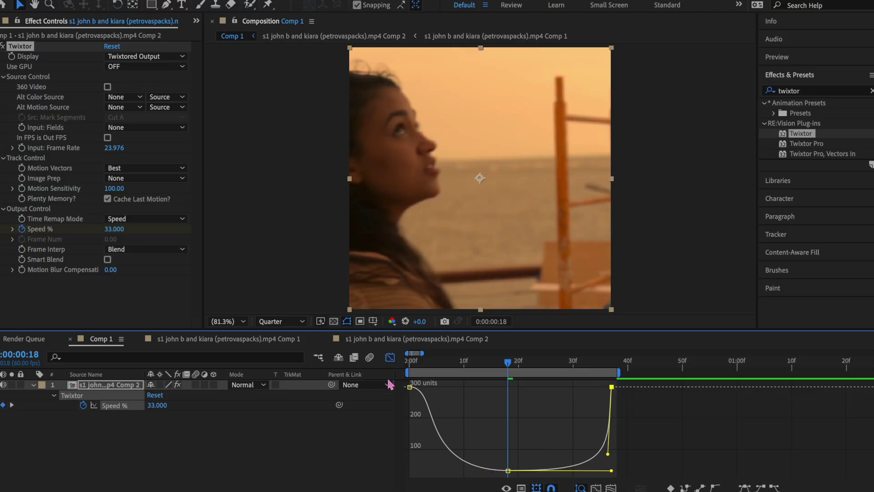
left_click_drag(576, 387, 613, 428)
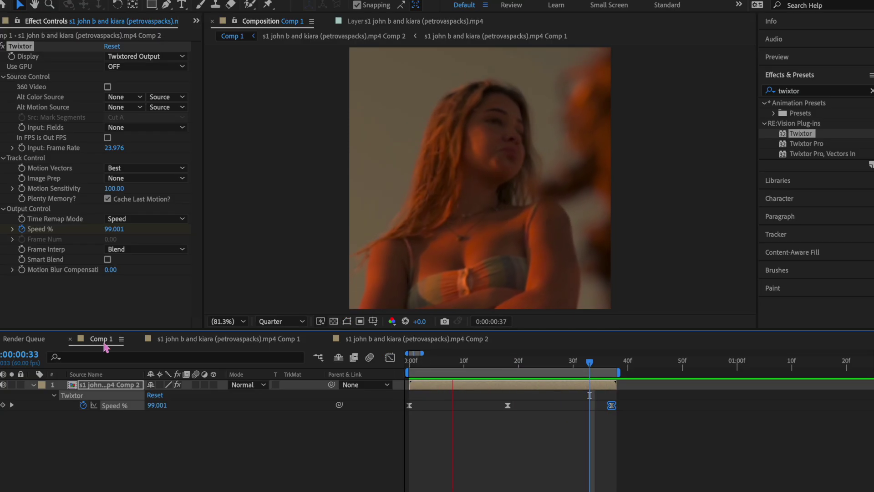
Try a Speed % of 55 on the frame 18 keyframe, preview the ramp and undo the change.
left_click(506, 362)
left_click(508, 405)
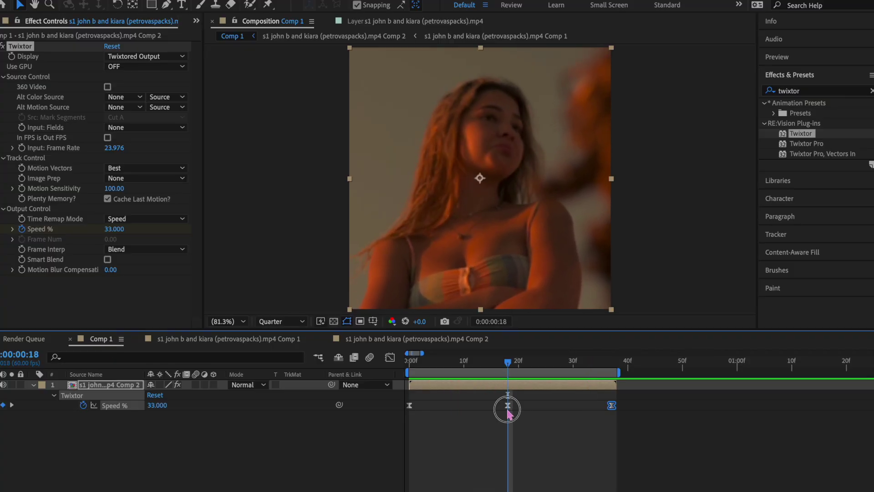
left_click(156, 404)
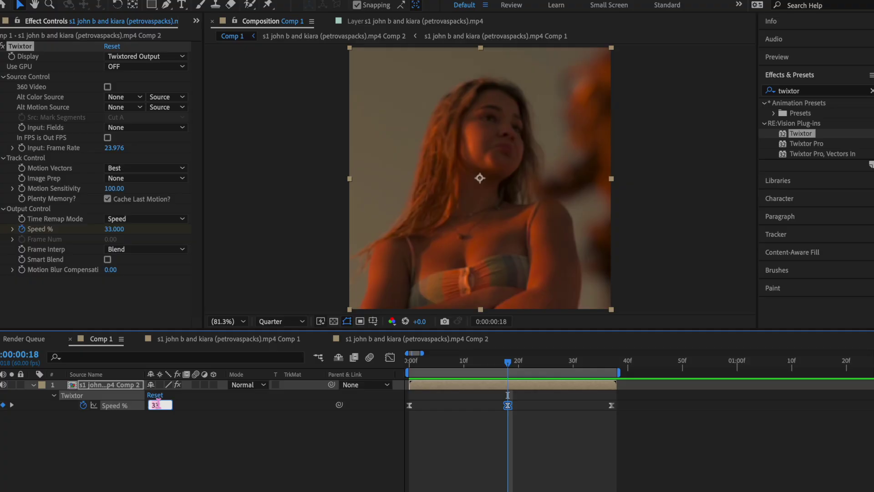
key("Return")
key("space")
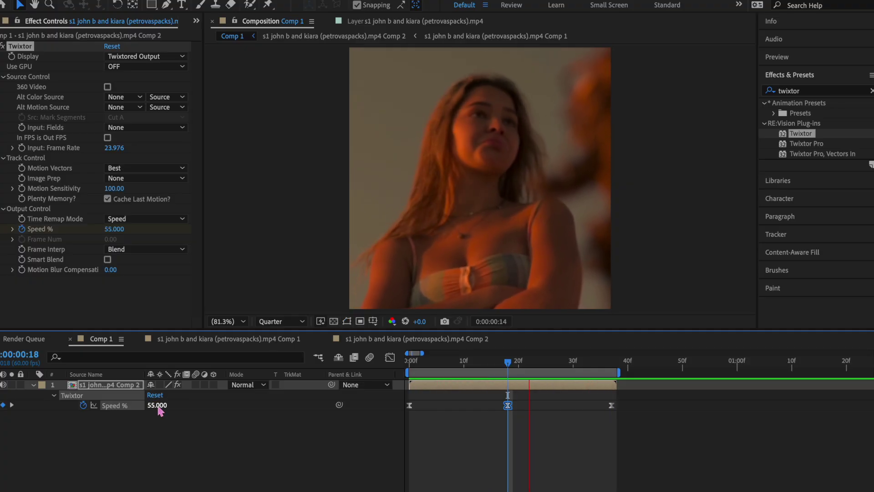
key("space")
key("ctrl+z")
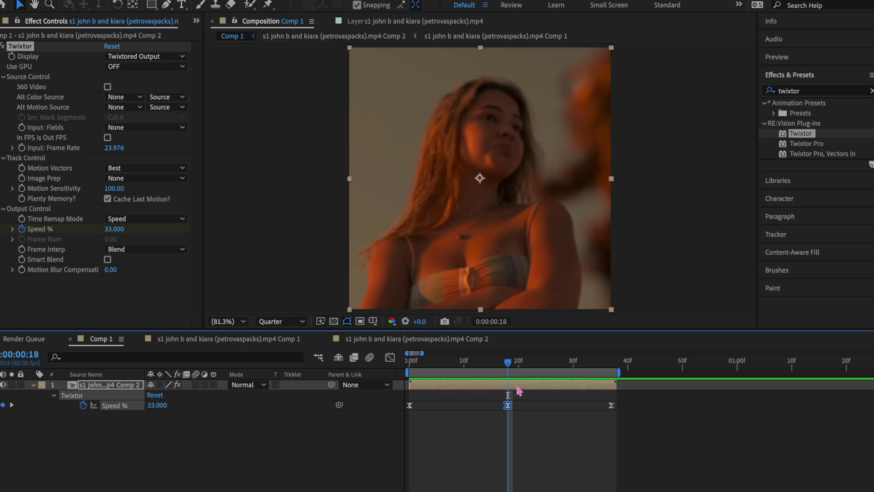
Fine-tune the Speed % curve in the Graph Editor by adjusting the last keyframe's incoming handle and the first keyframe's outgoing handle.
left_click_drag(507, 369, 539, 371)
key("k")
key("shift+F3")
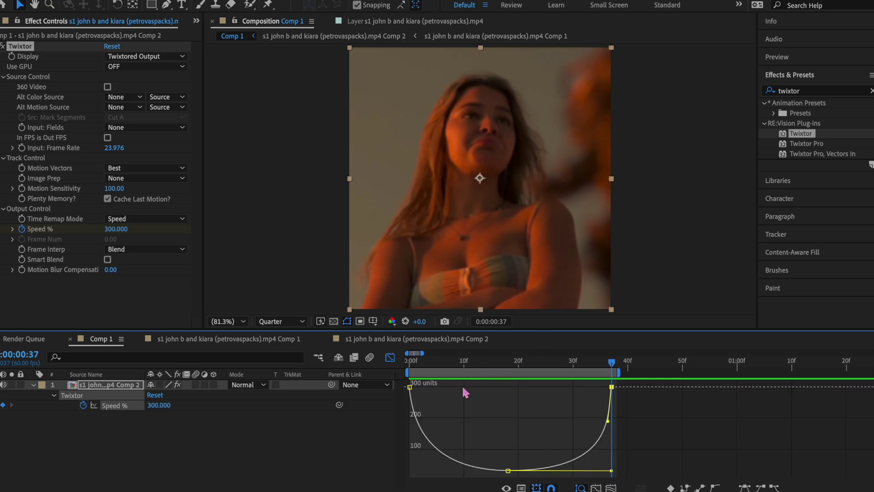
left_click_drag(608, 421, 618, 452)
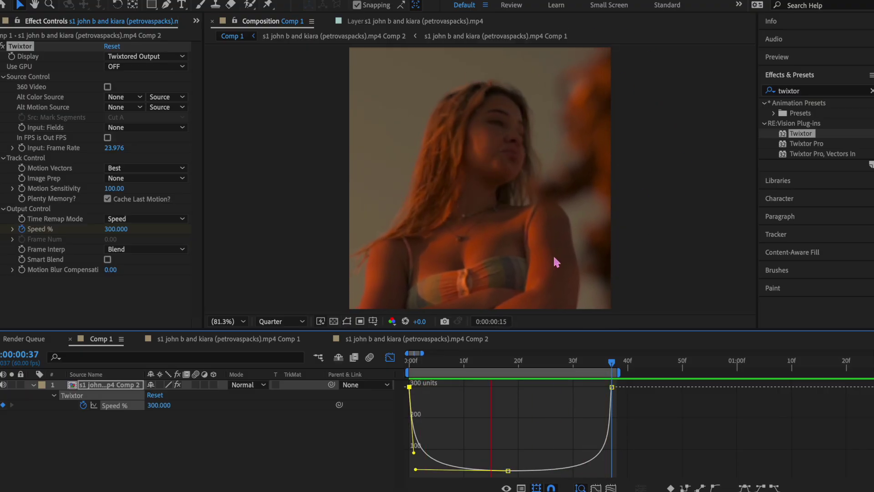
left_click(612, 387)
left_click_drag(611, 456, 616, 412)
left_click(410, 387)
left_click_drag(411, 397, 404, 406)
key("shift+F3")
Enable Twixtor's Smart Blend and set the frame interpolation to Motion Weighted Blend.
left_click_drag(564, 367, 528, 369)
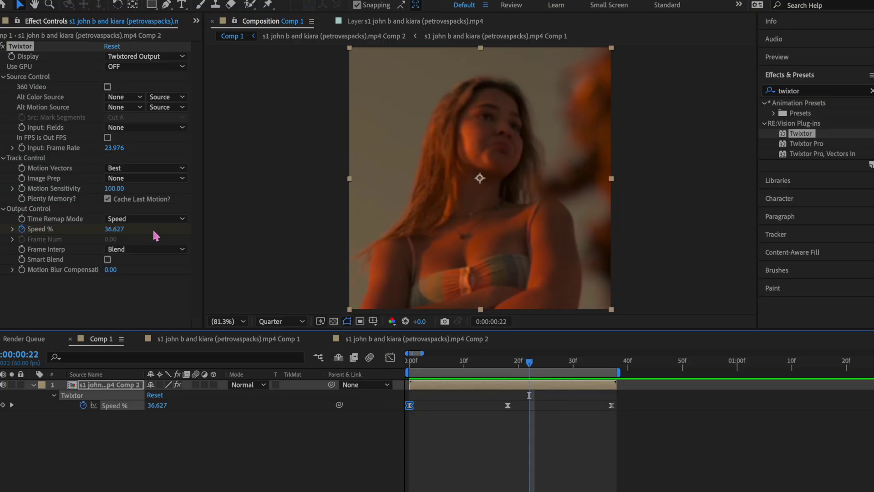
left_click(108, 260)
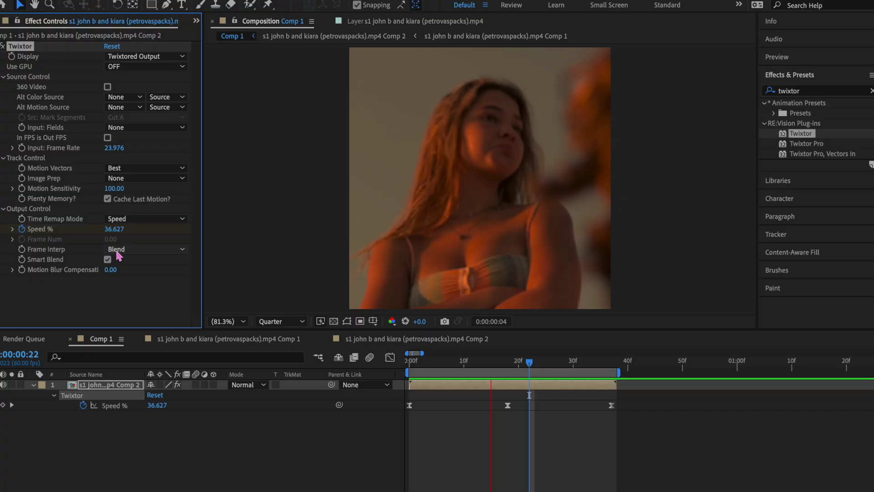
left_click(118, 250)
left_click(133, 292)
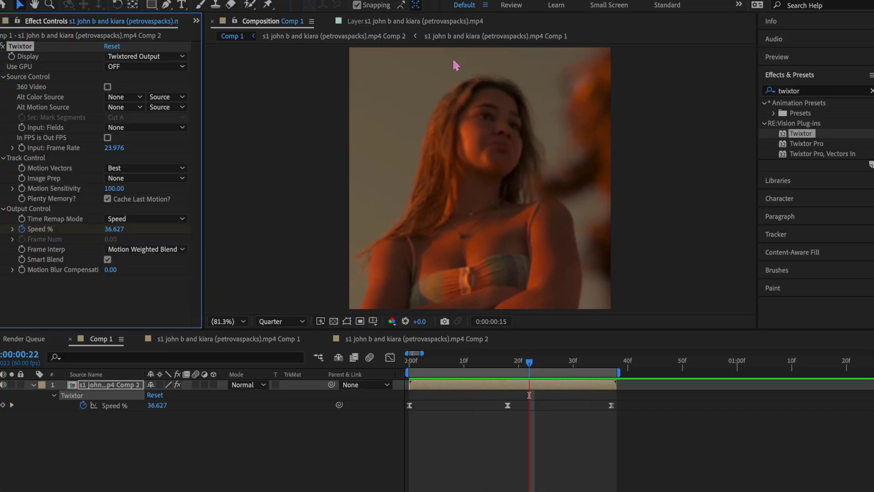
Return Twixtor's frame interpolation to Blend and set Motion Blur Compensation to 2.
left_click(137, 249)
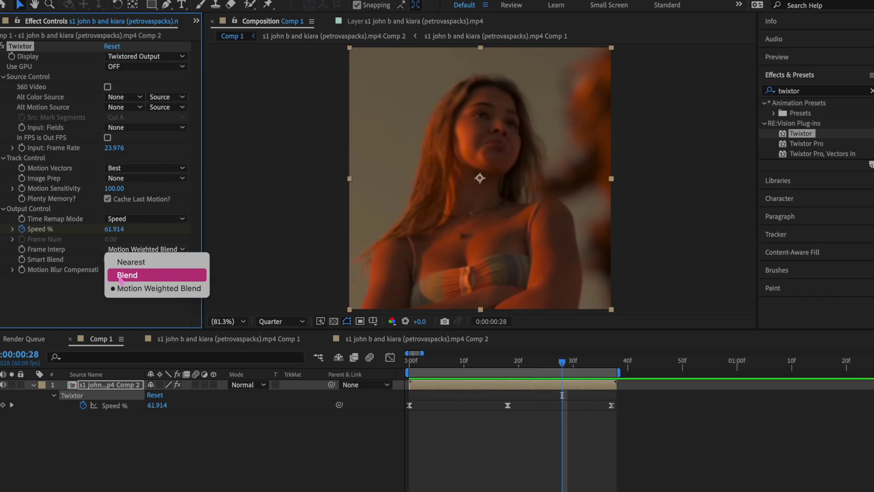
left_click(124, 275)
left_click_drag(110, 269, 140, 273)
left_click(111, 271)
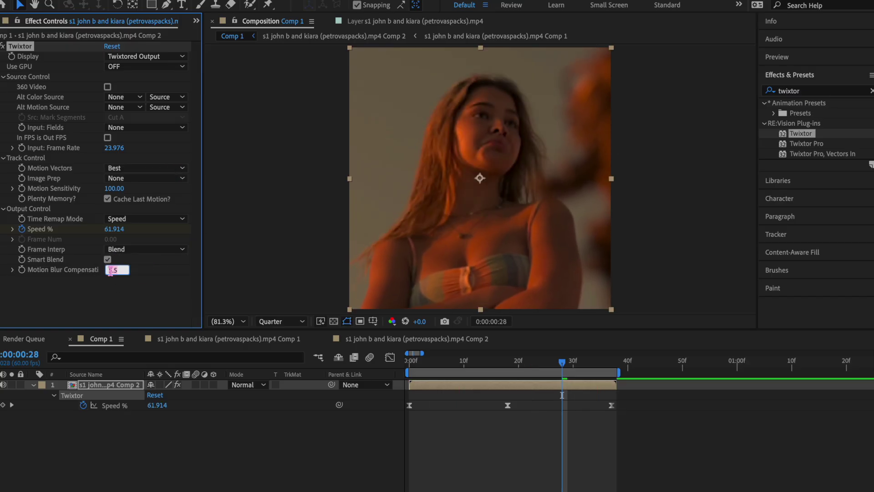
type("2")
key("Return")
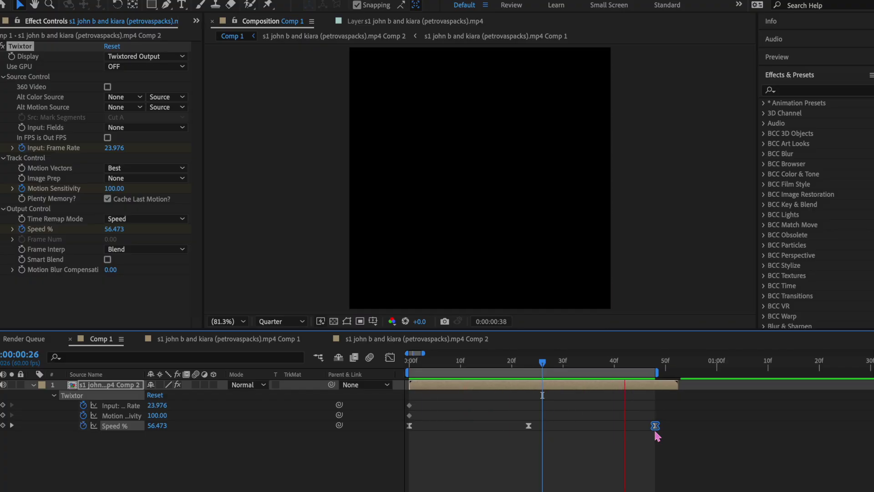
Move the last Speed % keyframe to frame 44, end the work area there and preview the ramp.
left_click(635, 360)
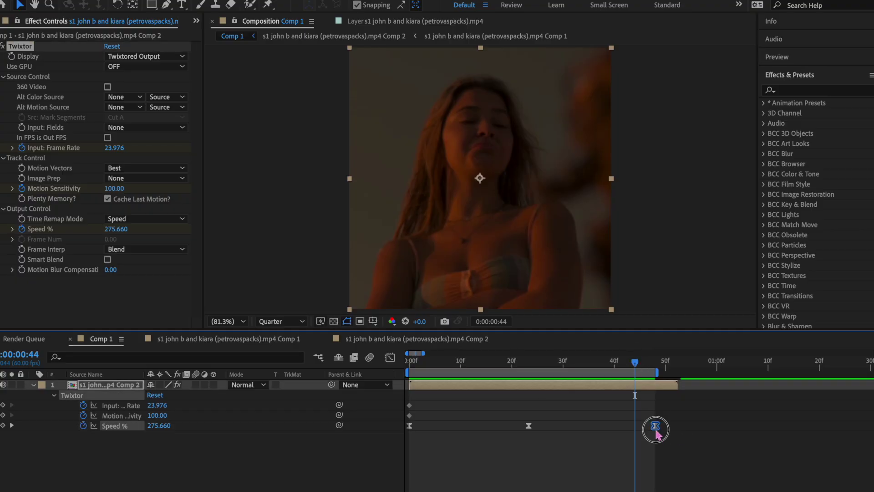
left_click_drag(655, 425, 635, 426)
key("n")
key("space")
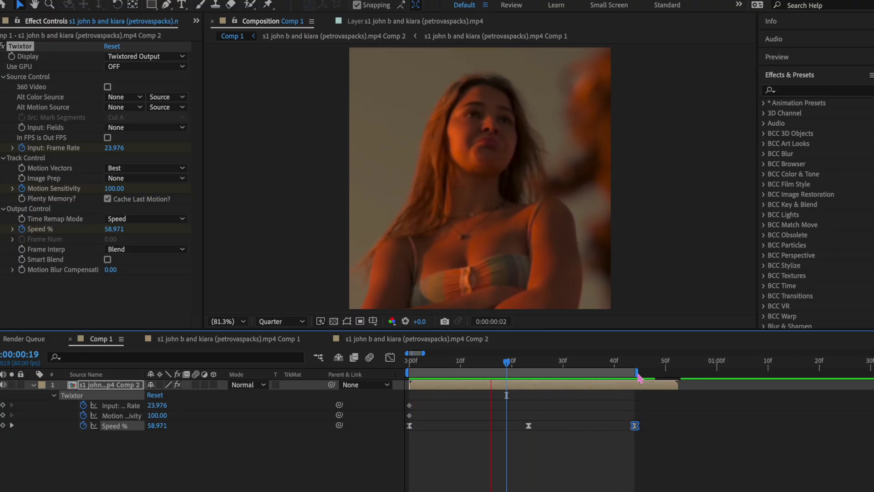
Select the Input Frame Rate and Motion Sensitivity keyframes at the clip's start and play back the speed ramp.
left_click_drag(431, 360, 390, 357)
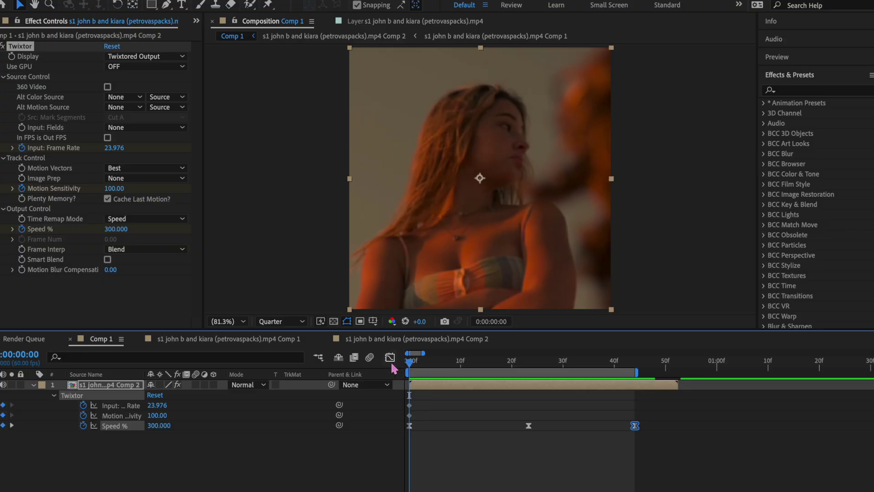
left_click_drag(419, 422, 394, 413)
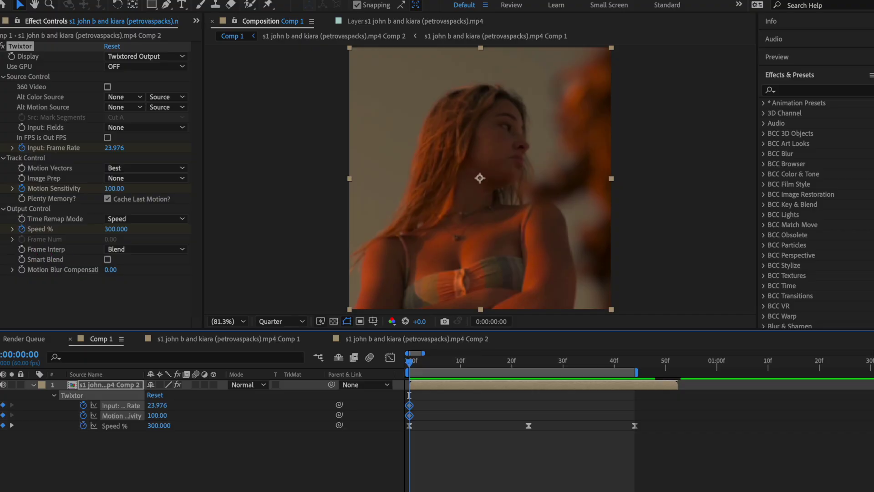
key("space")
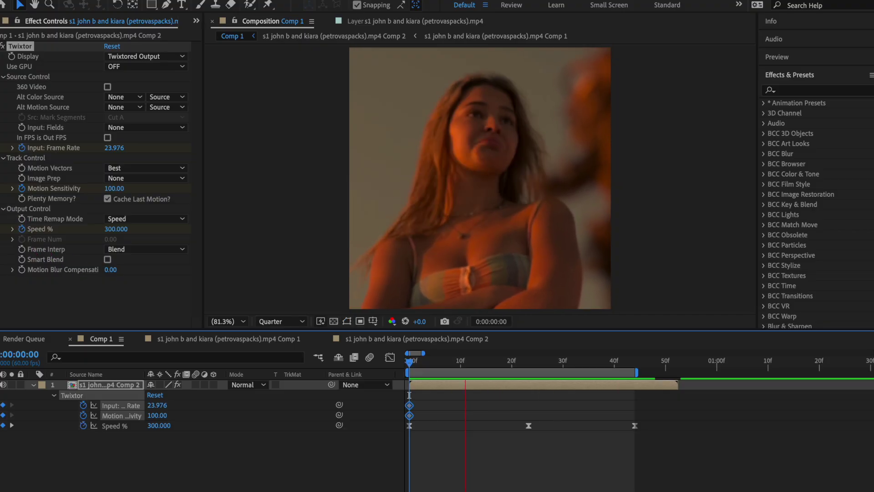